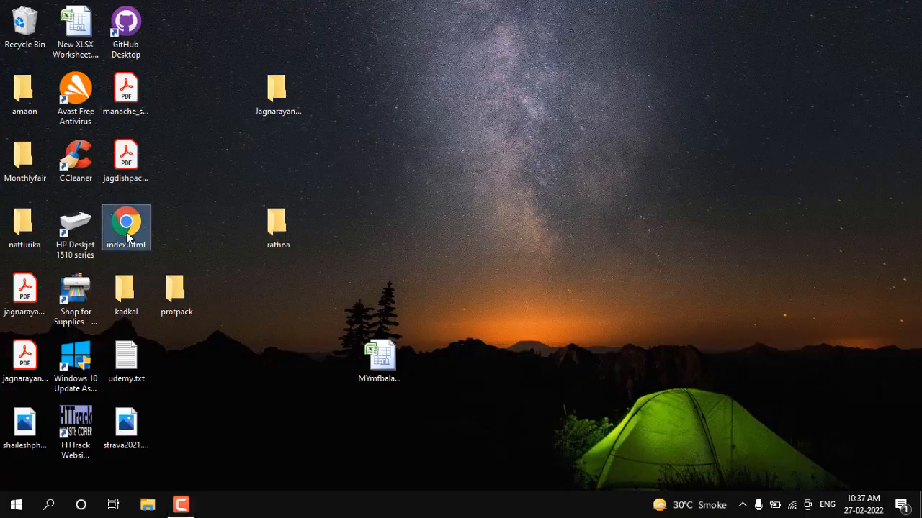
- Open index.html in Chrome, replace its tab with a new blank one, and search for google
{"action": "double_click", "coordinate": [128, 236]}
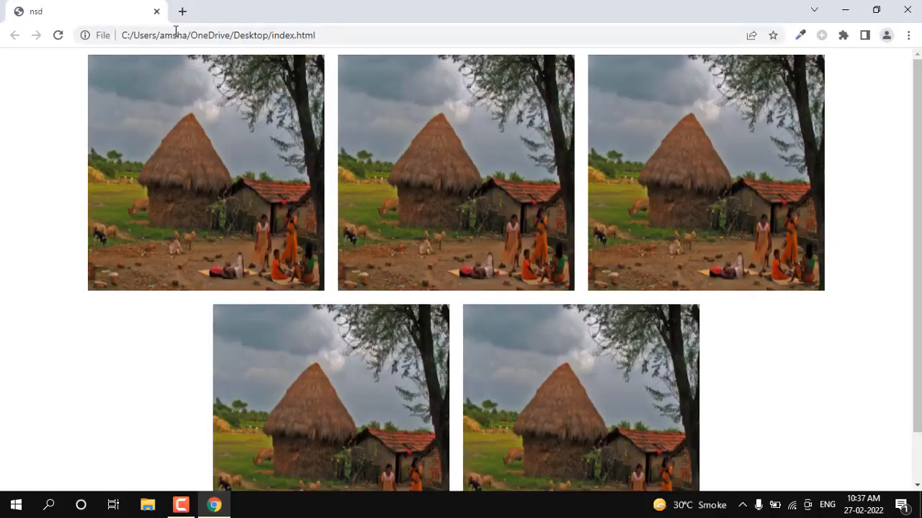
{"action": "left_click", "coordinate": [183, 15]}
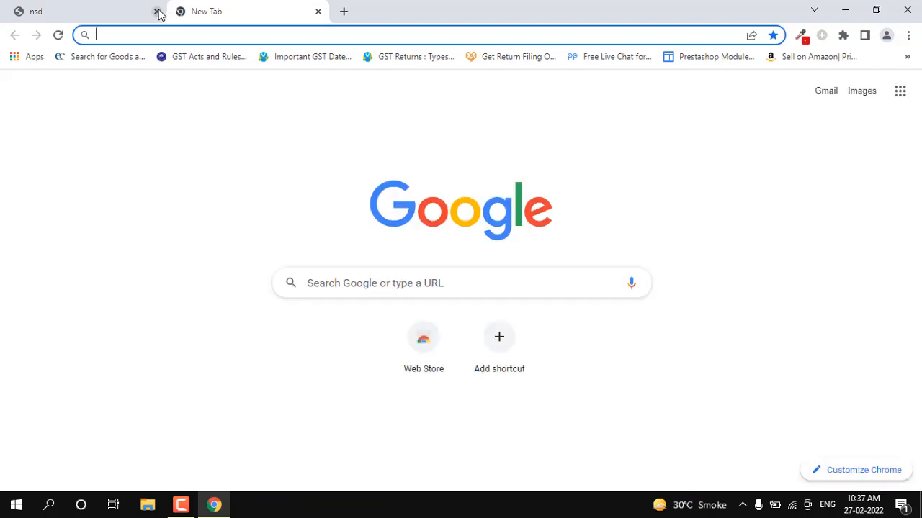
{"action": "left_click", "coordinate": [156, 12]}
{"action": "type", "text": "goo"}
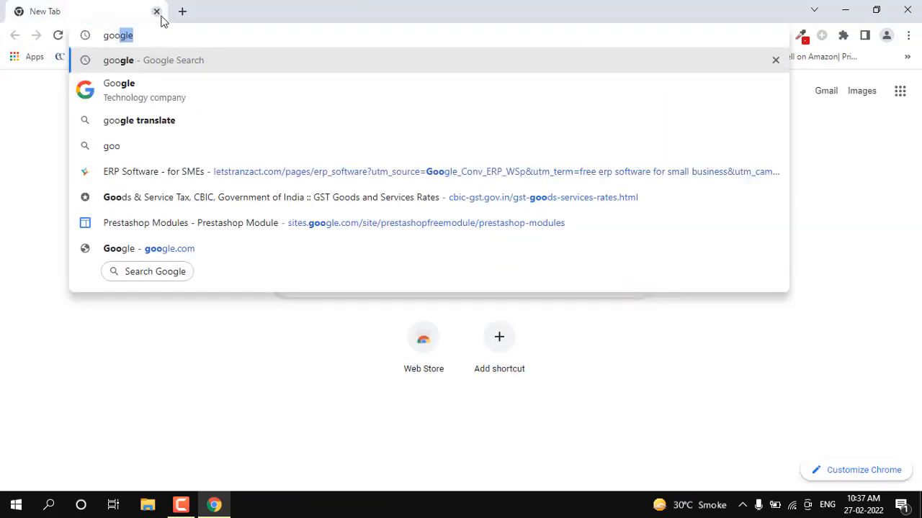
{"action": "key", "text": "Return"}
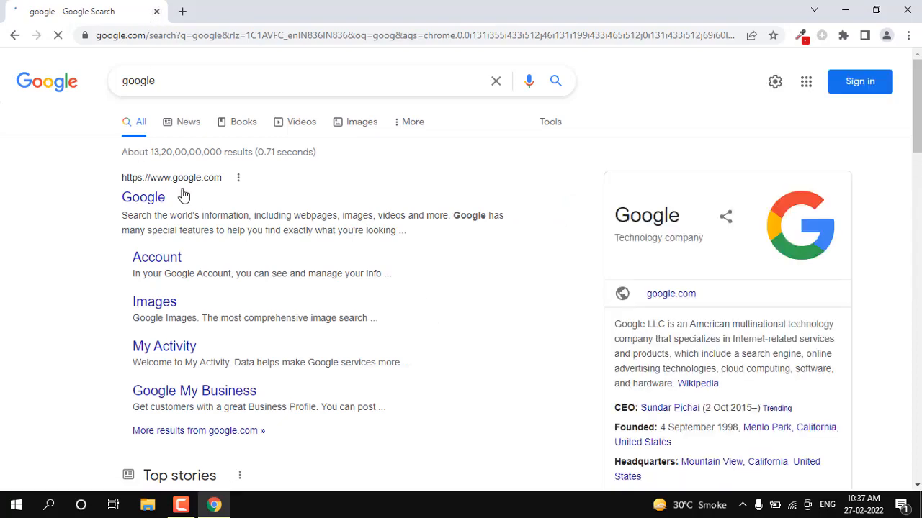
- Replace the search query and run a Google search for "ccleaner download"
{"action": "key", "text": "ctrl+a"}
{"action": "key", "text": "BackSpace"}
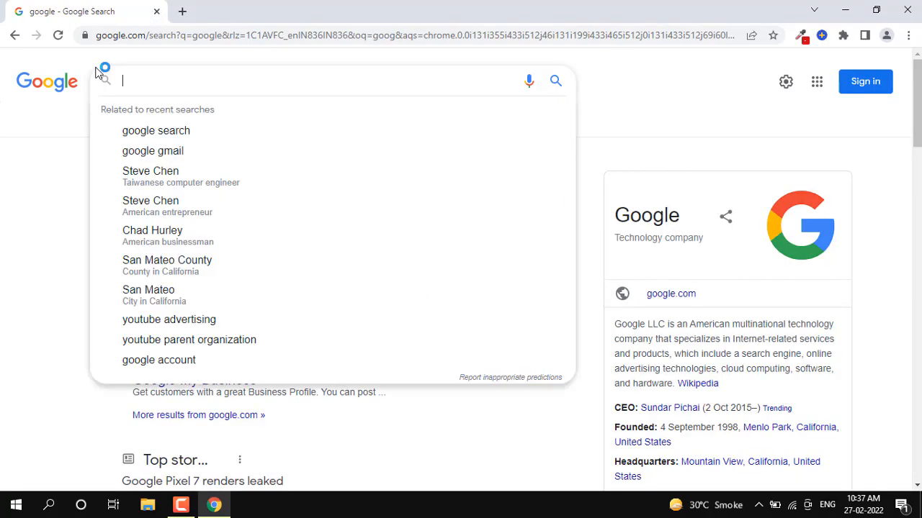
{"action": "type", "text": "c"}
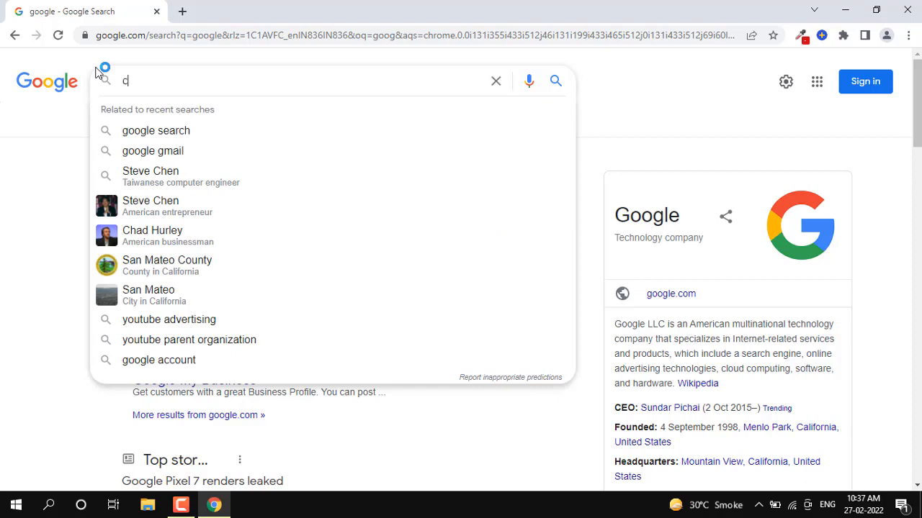
{"action": "type", "text": "clea"}
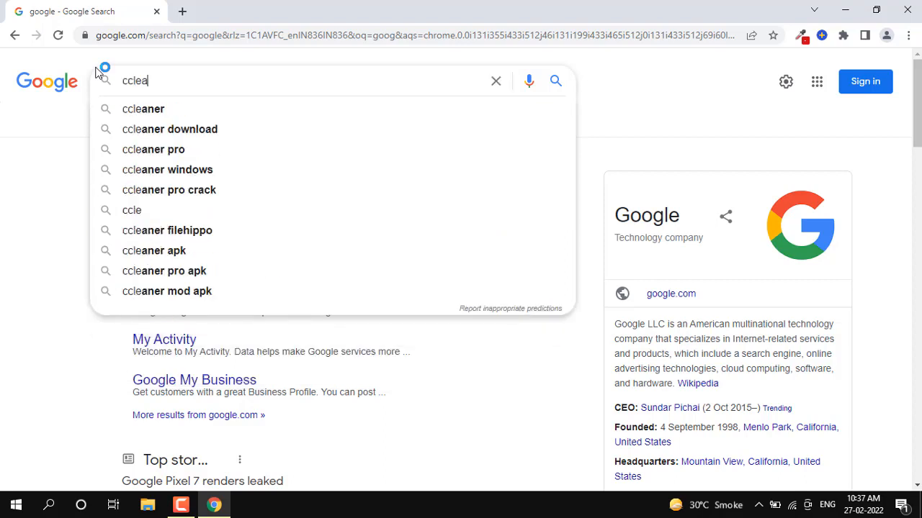
{"action": "type", "text": "ner"}
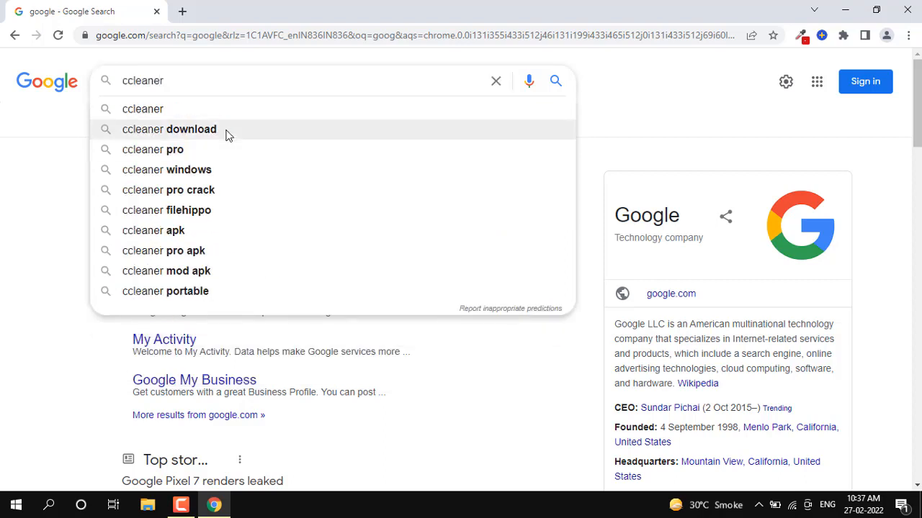
{"action": "left_click", "coordinate": [226, 130]}
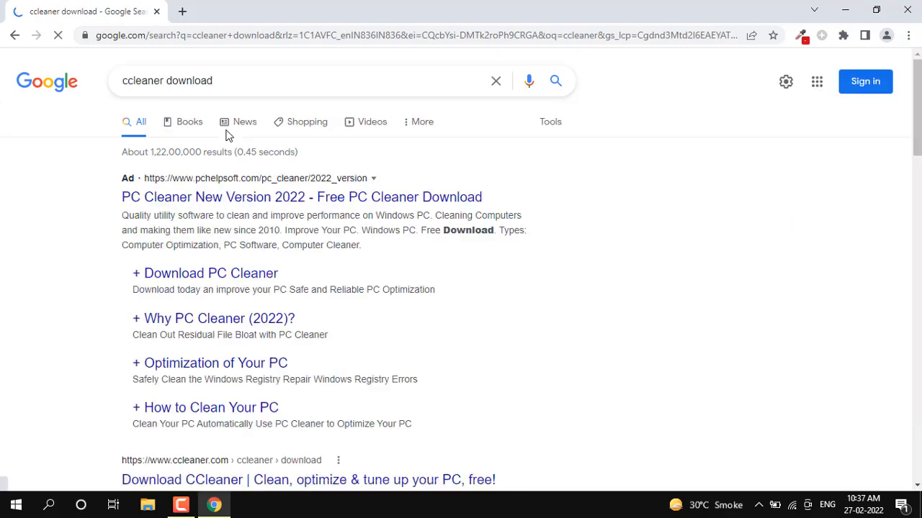
- Open the ccleaner.com "Download CCleaner" search result and accept the site's cookies
{"action": "scroll", "coordinate": [238, 286], "scroll_direction": "down", "scroll_amount": 4}
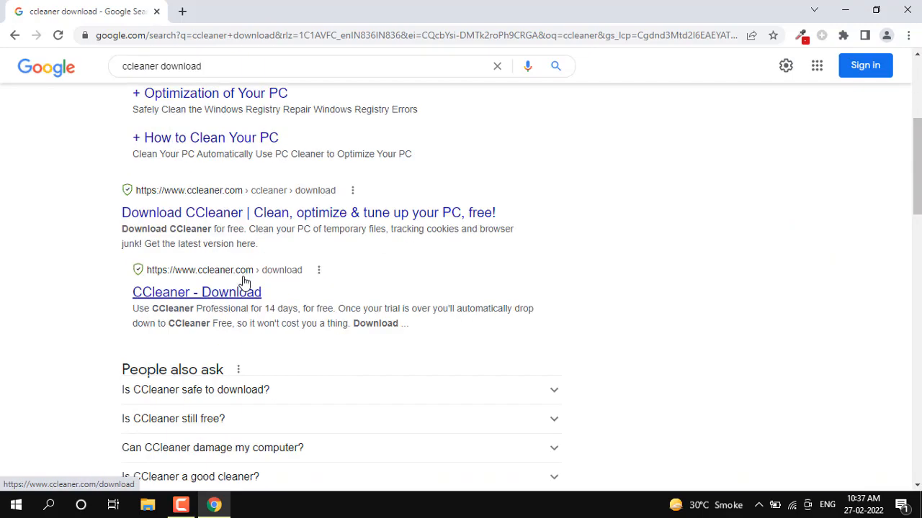
{"action": "left_click", "coordinate": [247, 214]}
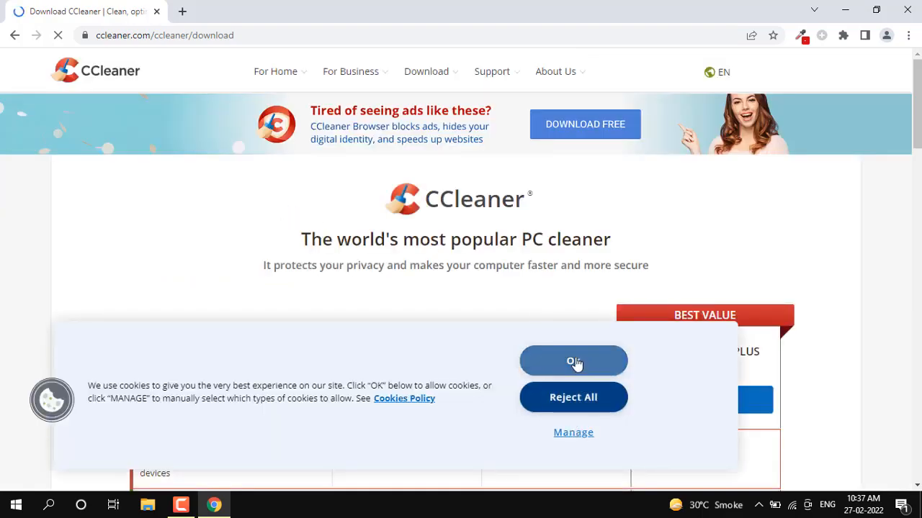
{"action": "left_click", "coordinate": [576, 364]}
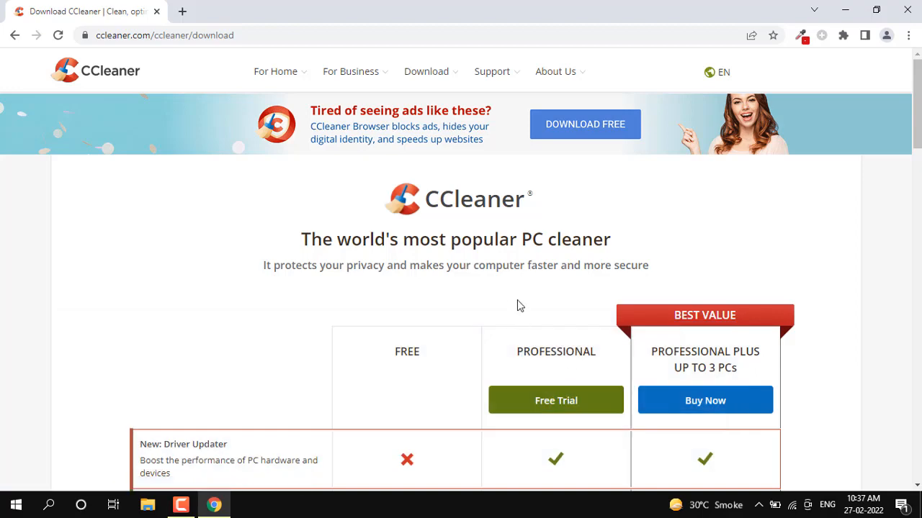
- Examine the comparison of the Free, Professional and Professional Plus editions, and check the browser's downloads list
{"action": "scroll", "coordinate": [515, 294], "scroll_direction": "down", "scroll_amount": 5}
{"action": "scroll", "coordinate": [516, 294], "scroll_direction": "down", "scroll_amount": 5}
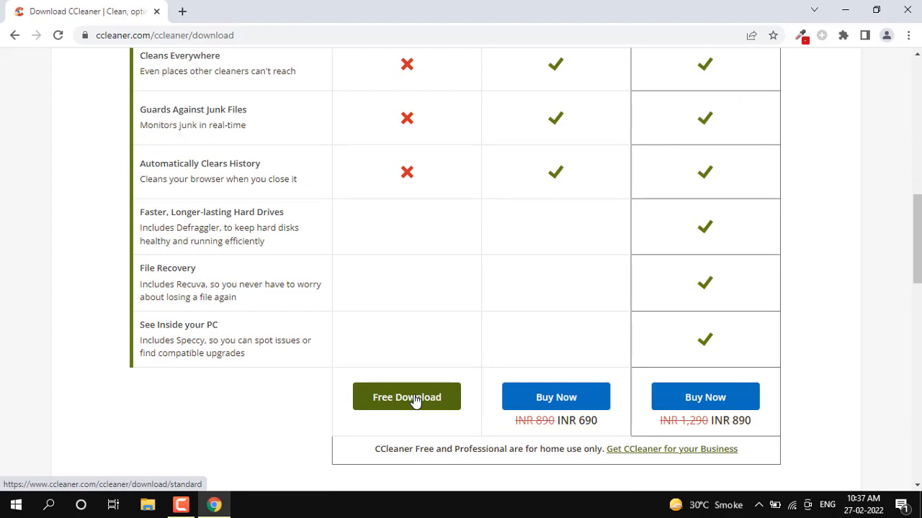
{"action": "scroll", "coordinate": [415, 402], "scroll_direction": "up", "scroll_amount": 10}
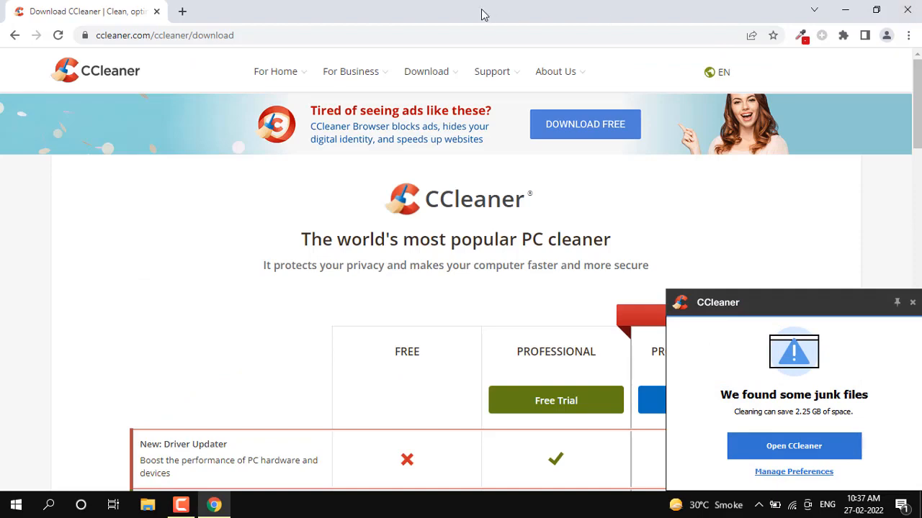
{"action": "scroll", "coordinate": [485, 117], "scroll_direction": "down", "scroll_amount": 5}
{"action": "scroll", "coordinate": [461, 129], "scroll_direction": "up", "scroll_amount": 5}
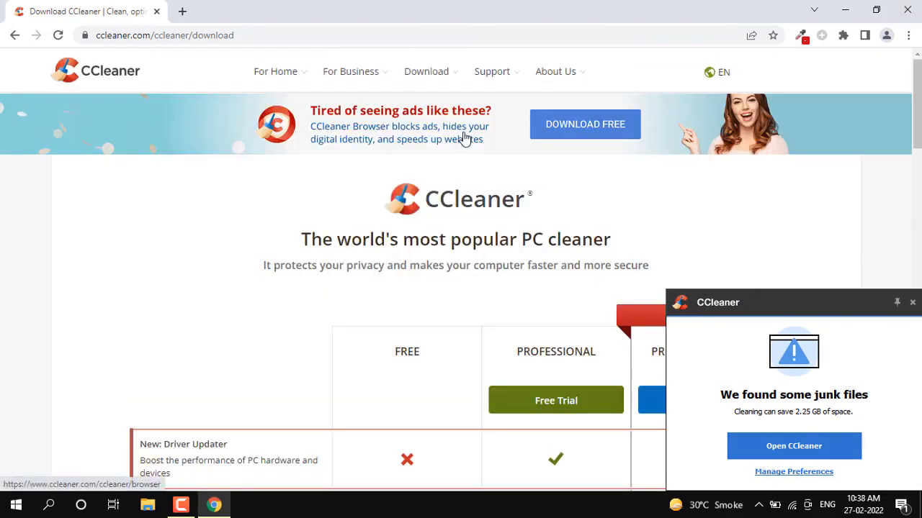
{"action": "key", "text": "ctrl+j"}
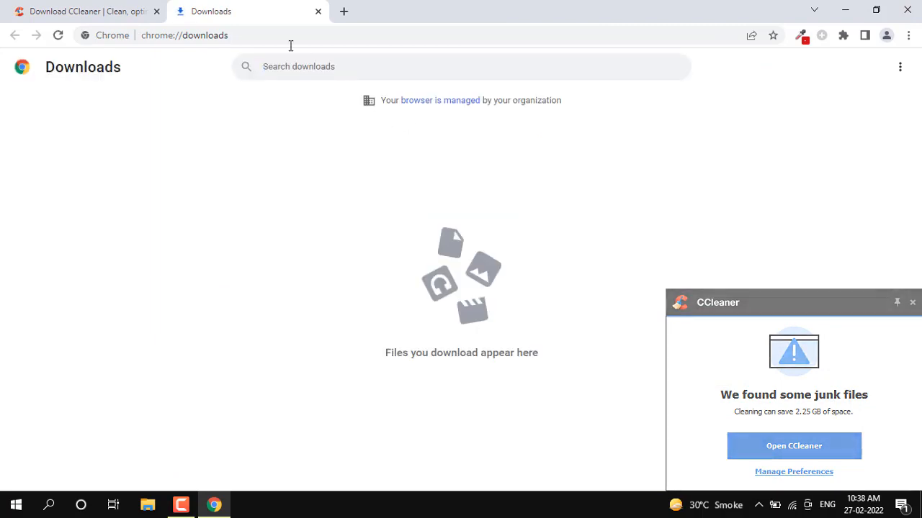
{"action": "left_click", "coordinate": [317, 11]}
{"action": "mouse_move", "coordinate": [308, 91]}
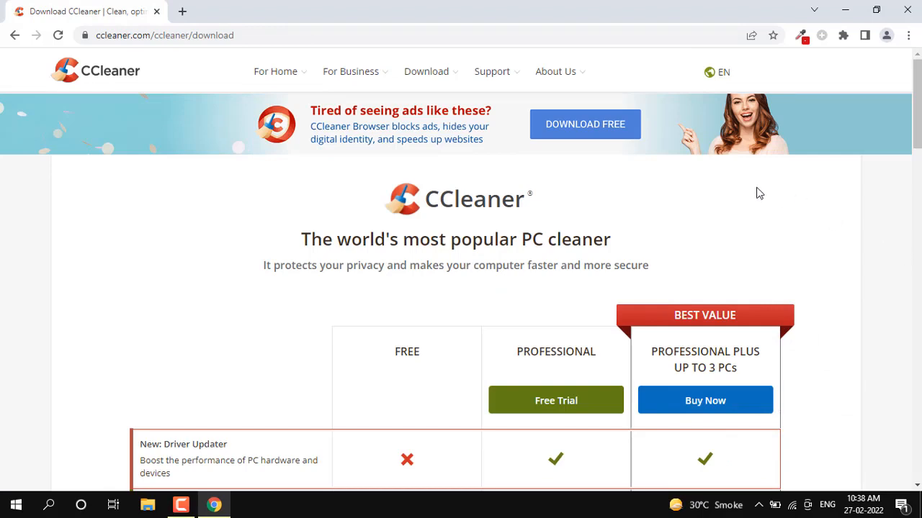
- Download the free CCleaner edition and launch the downloaded ccsetup590.exe installer
{"action": "scroll", "coordinate": [293, 223], "scroll_direction": "down", "scroll_amount": 3}
{"action": "scroll", "coordinate": [297, 223], "scroll_direction": "down", "scroll_amount": 6}
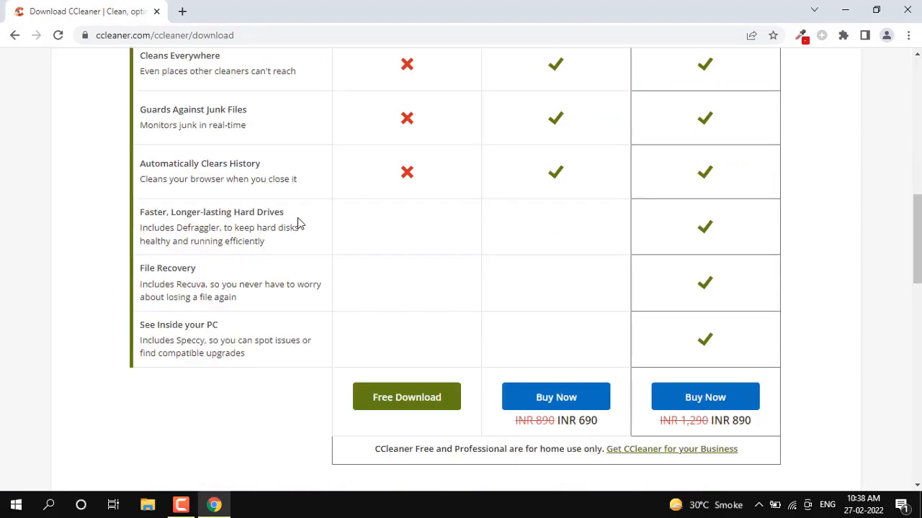
{"action": "left_click", "coordinate": [408, 400]}
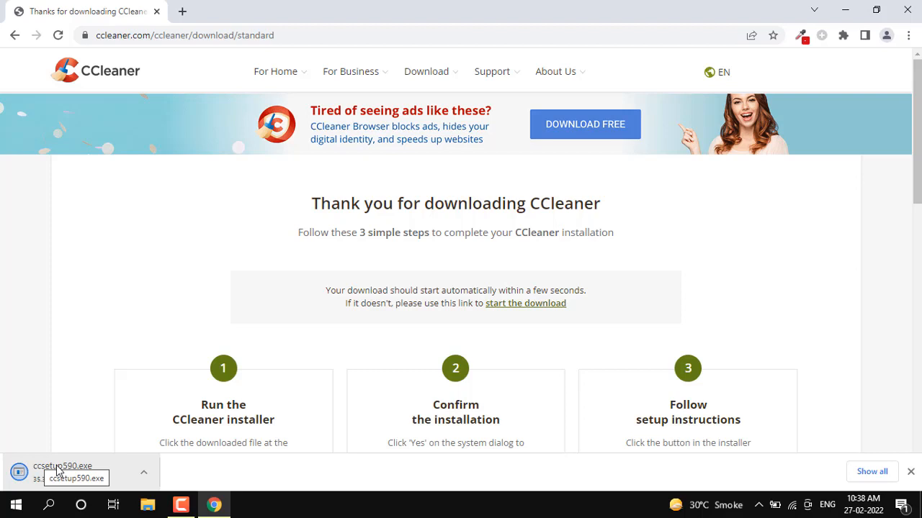
{"action": "left_click", "coordinate": [58, 471]}
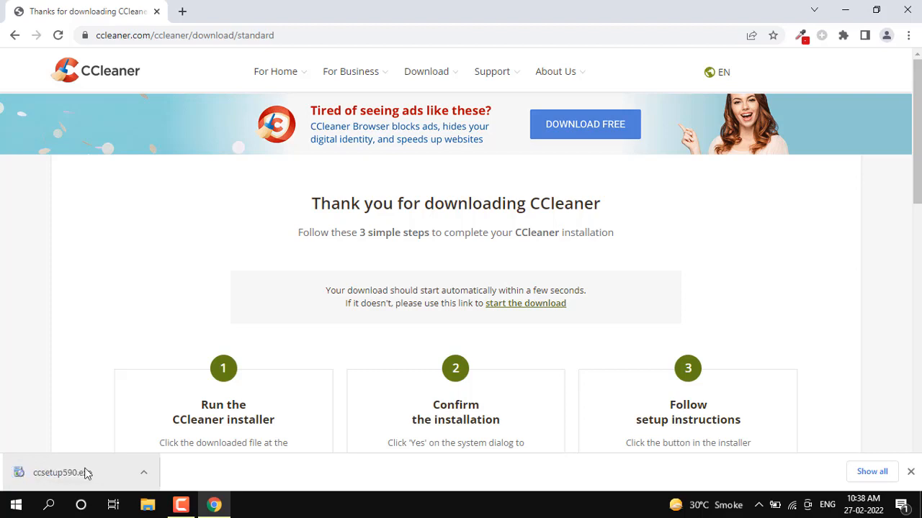
{"action": "left_click", "coordinate": [81, 475]}
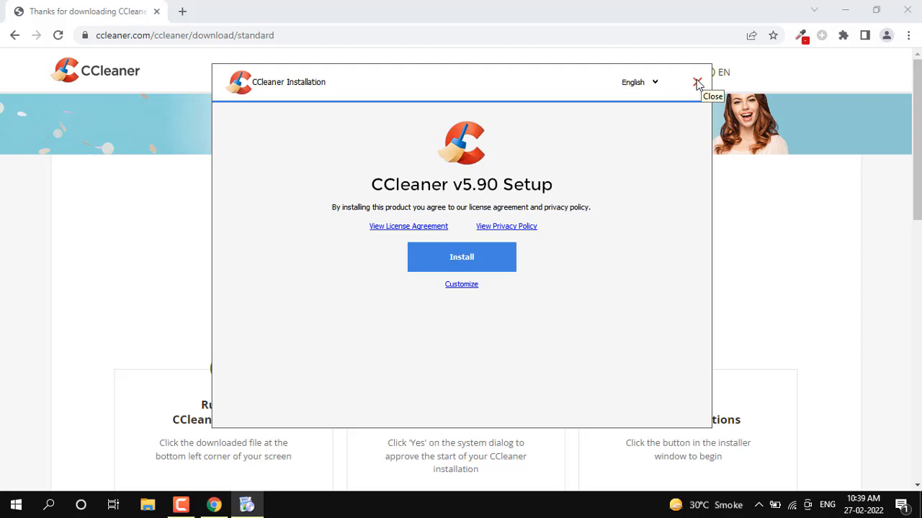
- Quit the CCleaner v5.90 setup without installing and close the browser to return to the desktop
{"action": "left_click", "coordinate": [697, 83]}
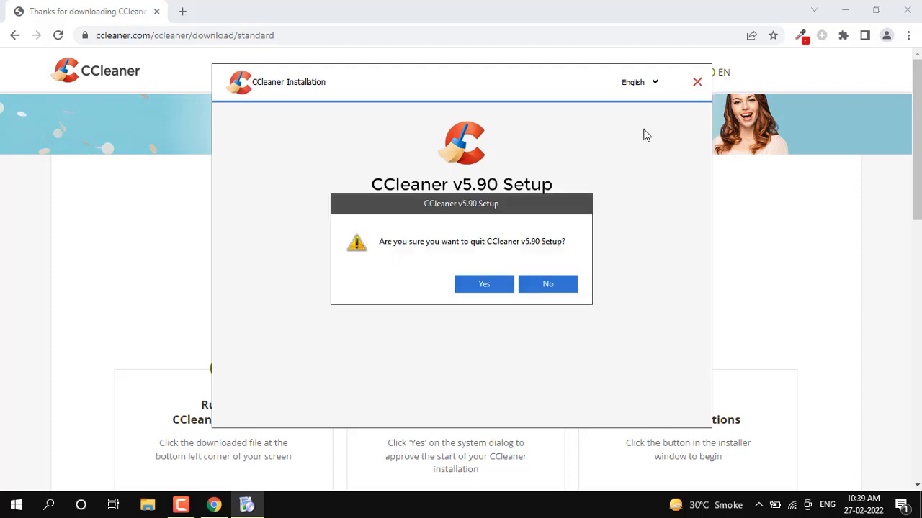
{"action": "left_click", "coordinate": [484, 284]}
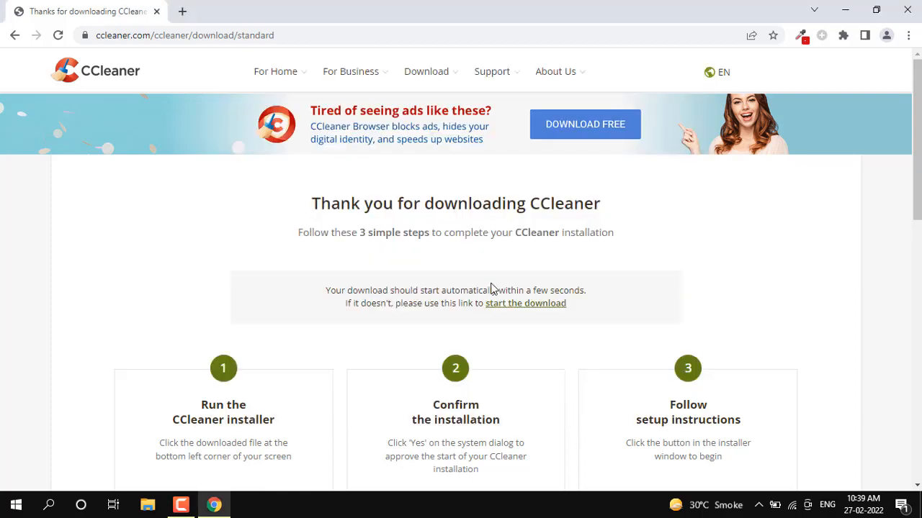
{"action": "left_click", "coordinate": [907, 10]}
{"action": "left_click", "coordinate": [383, 177]}
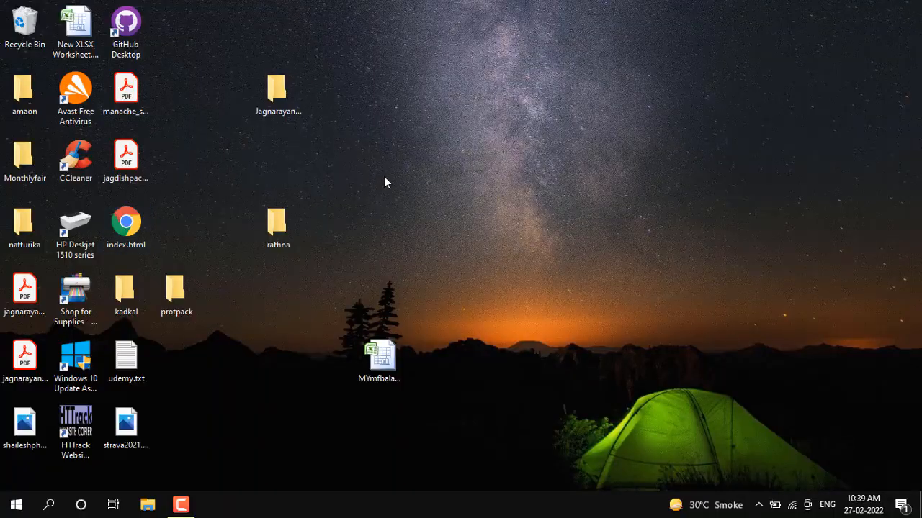
- Launch the installed CCleaner and view its Health Check, Custom Clean and Driver Updater sections
{"action": "left_click", "coordinate": [75, 163]}
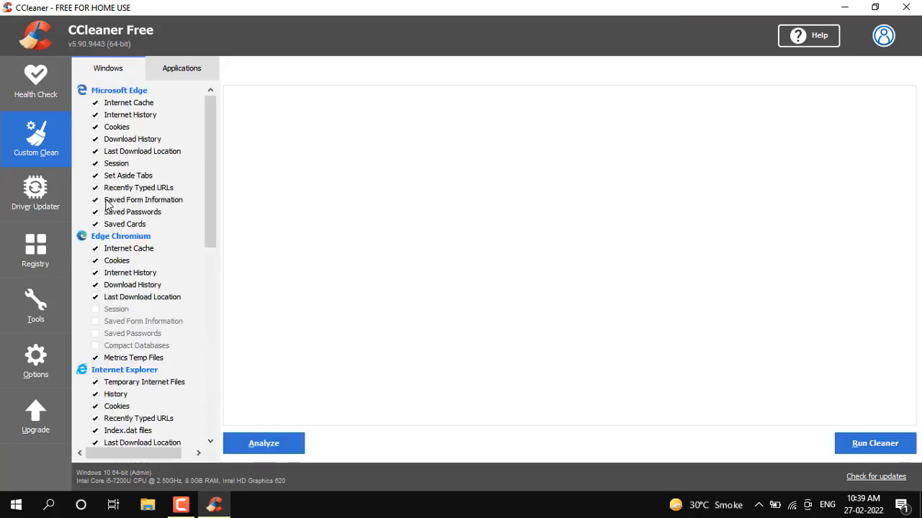
{"action": "left_click", "coordinate": [52, 94]}
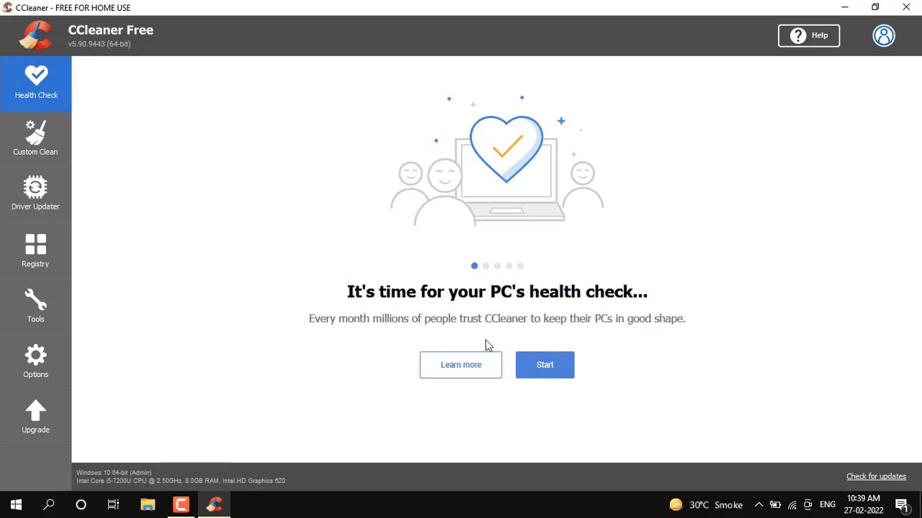
{"action": "left_click", "coordinate": [41, 152]}
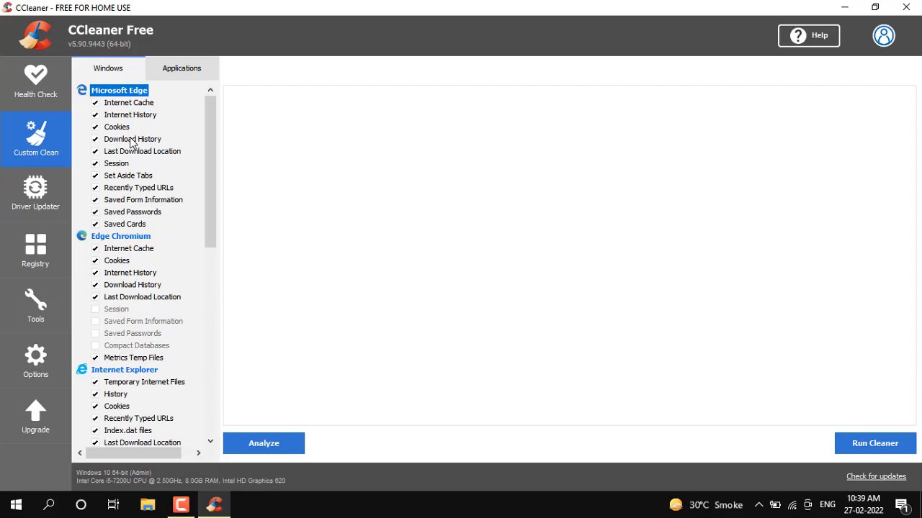
{"action": "left_click", "coordinate": [39, 200]}
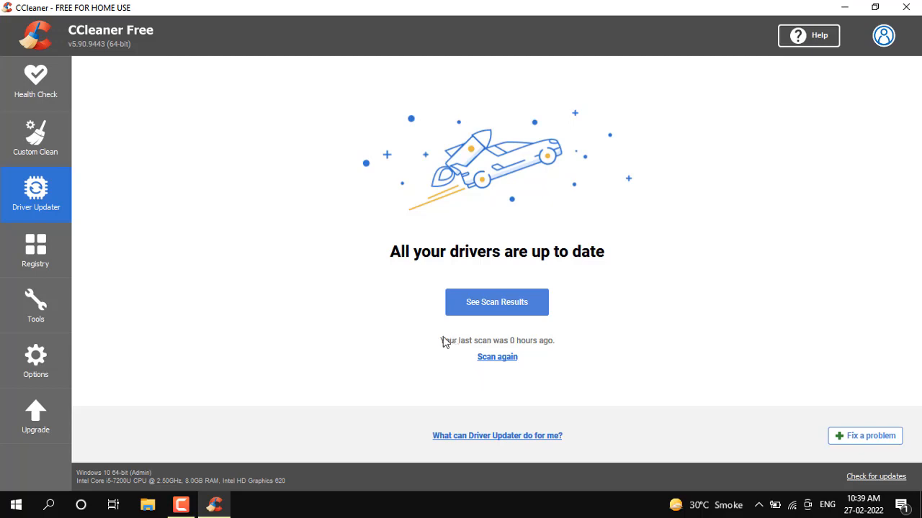
- Scan the Windows registry for issues with all Registry Cleaner categories selected
{"action": "left_click", "coordinate": [45, 248]}
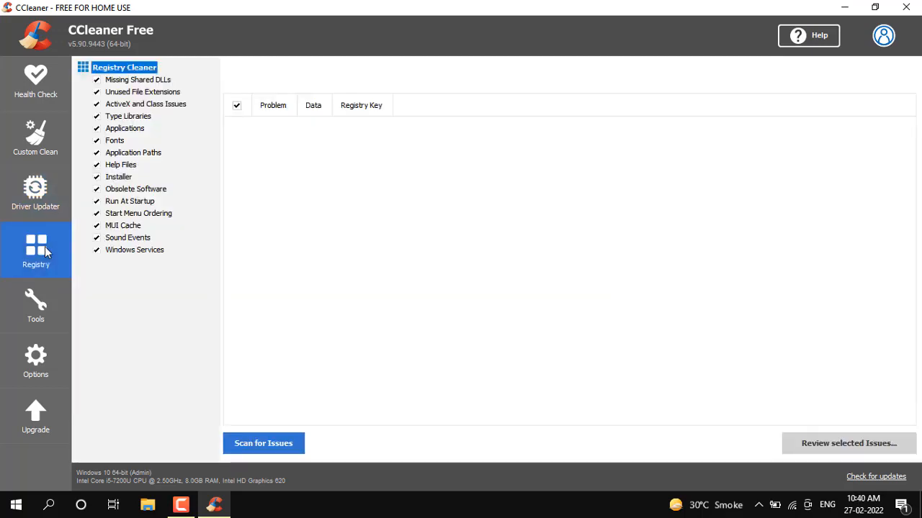
{"action": "left_click", "coordinate": [276, 442]}
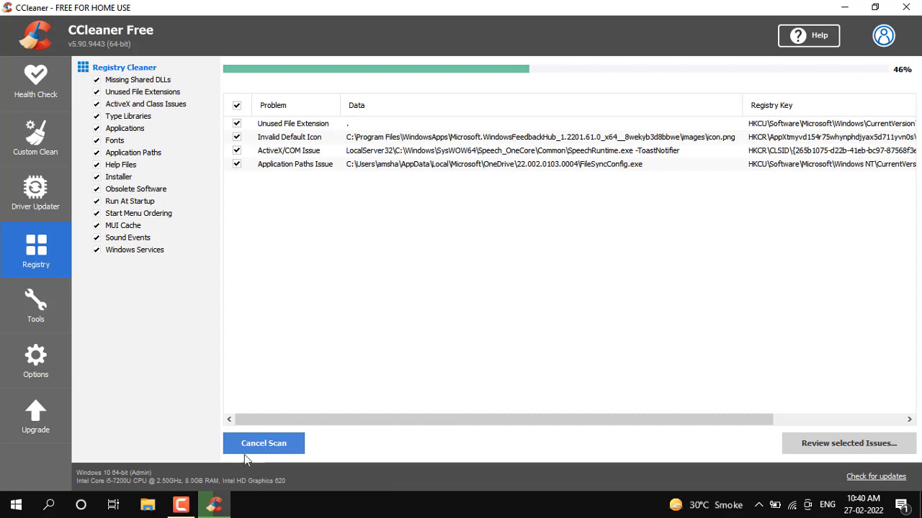
{"action": "left_click", "coordinate": [181, 505]}
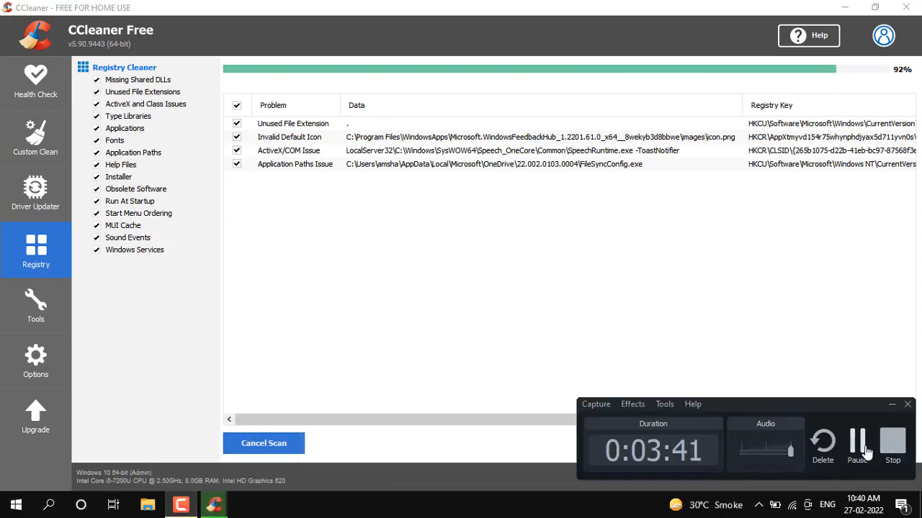
{"action": "left_click", "coordinate": [891, 404]}
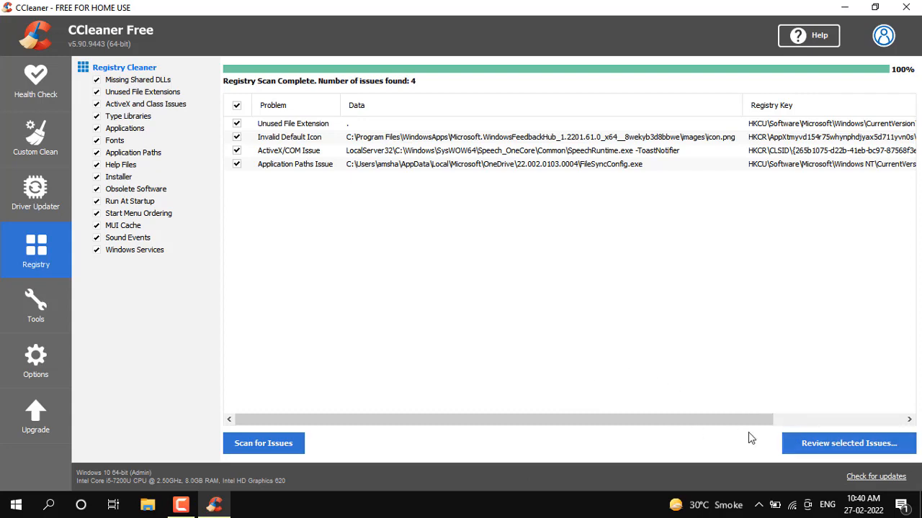
- Review the selected registry issues, decline the registry backup, and fix all selected issues
{"action": "left_click", "coordinate": [803, 446]}
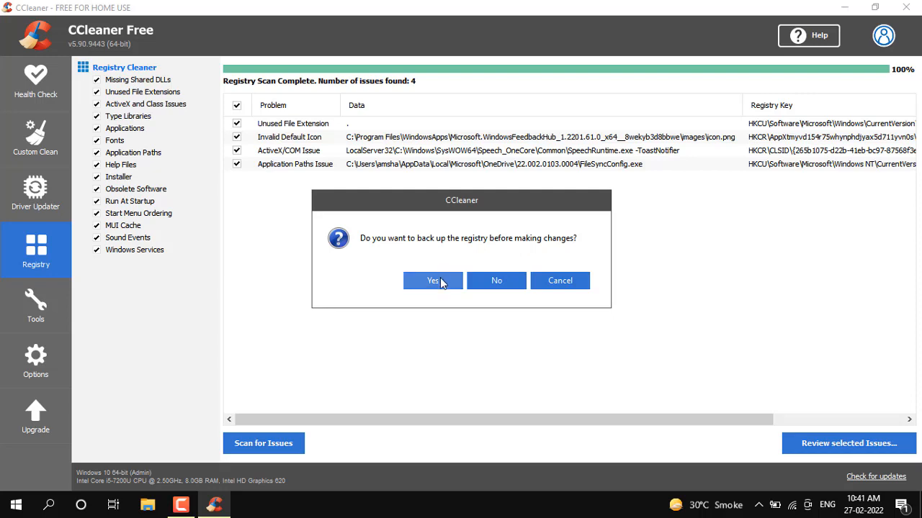
{"action": "left_click", "coordinate": [497, 281]}
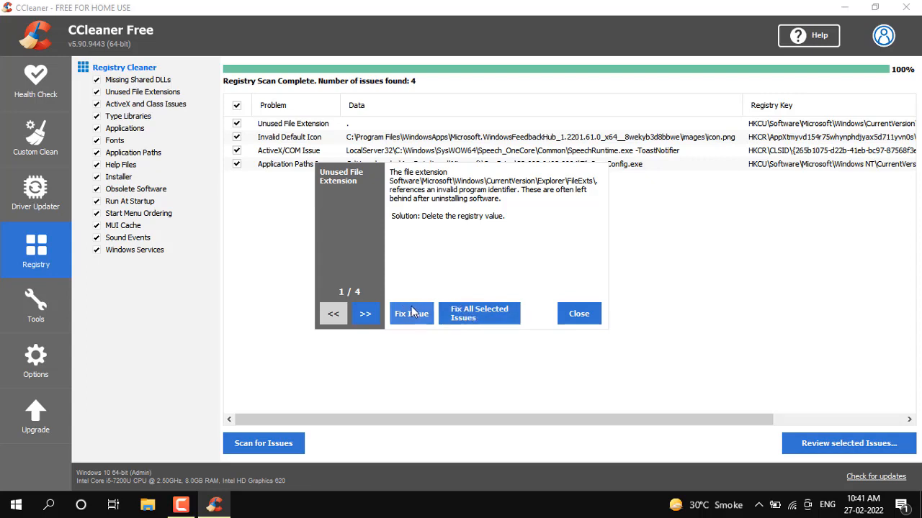
{"action": "left_click", "coordinate": [481, 315]}
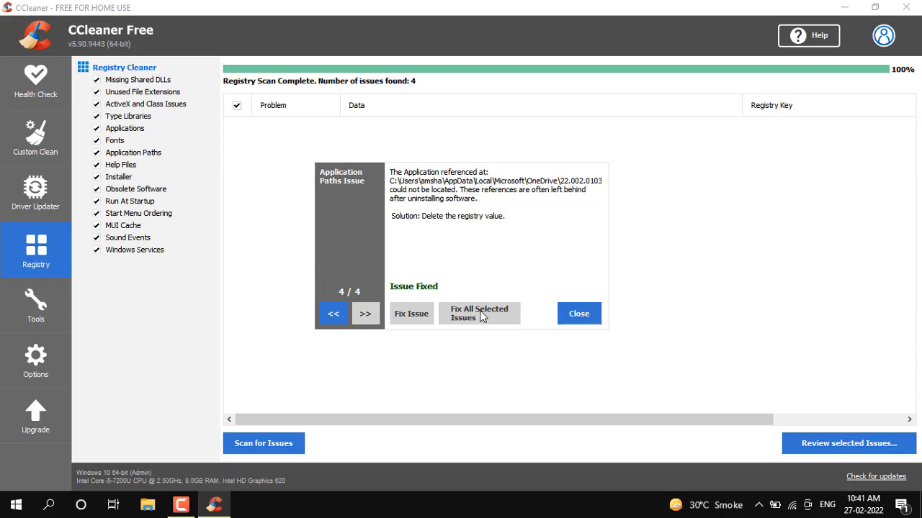
- Close the registry issue-fixing dialog and scan the registry for issues again
{"action": "left_click", "coordinate": [583, 313]}
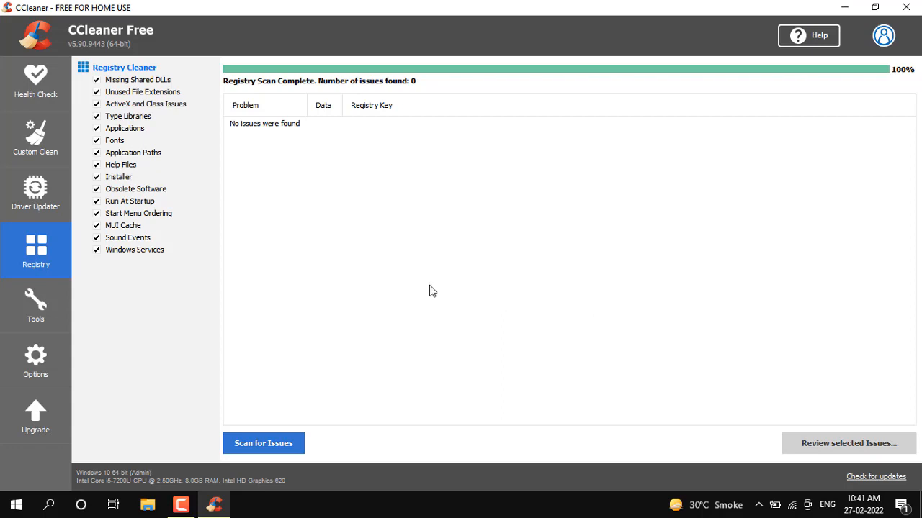
- Look through the Uninstall tool's list of installed programs and both program lists of the Software Updater
{"action": "left_click", "coordinate": [49, 321]}
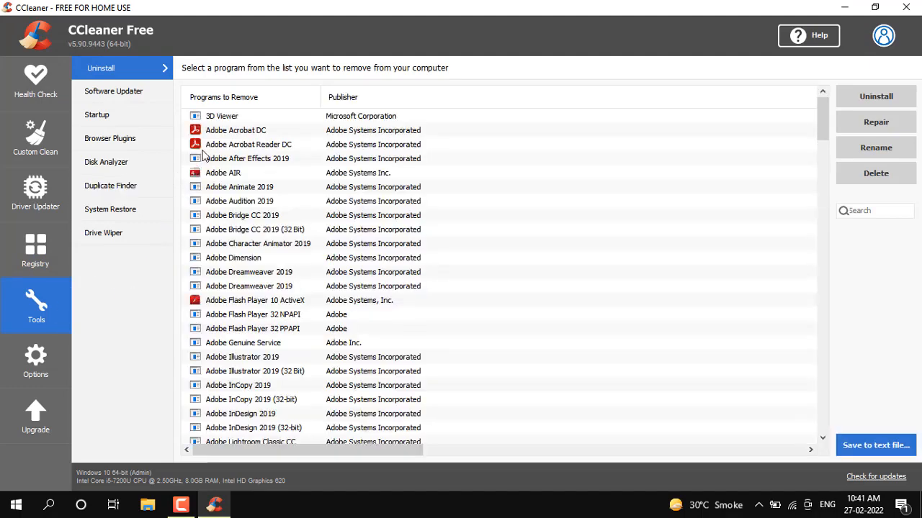
{"action": "scroll", "coordinate": [281, 249], "scroll_direction": "down", "scroll_amount": 20}
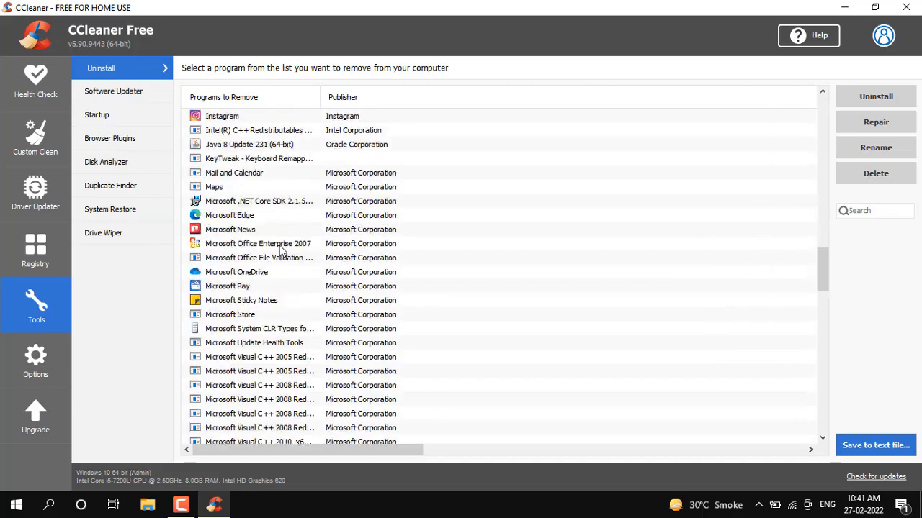
{"action": "scroll", "coordinate": [281, 248], "scroll_direction": "down", "scroll_amount": 13}
{"action": "scroll", "coordinate": [281, 249], "scroll_direction": "up", "scroll_amount": 20}
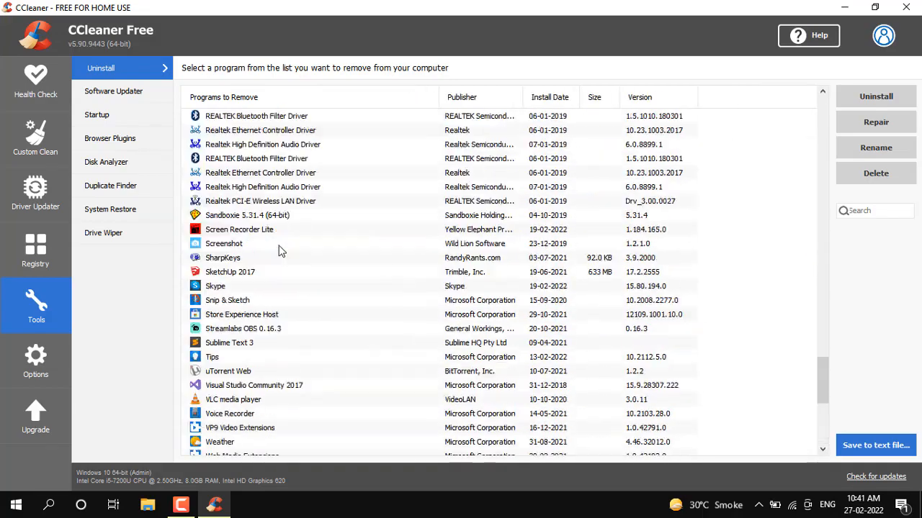
{"action": "scroll", "coordinate": [281, 248], "scroll_direction": "up", "scroll_amount": 20}
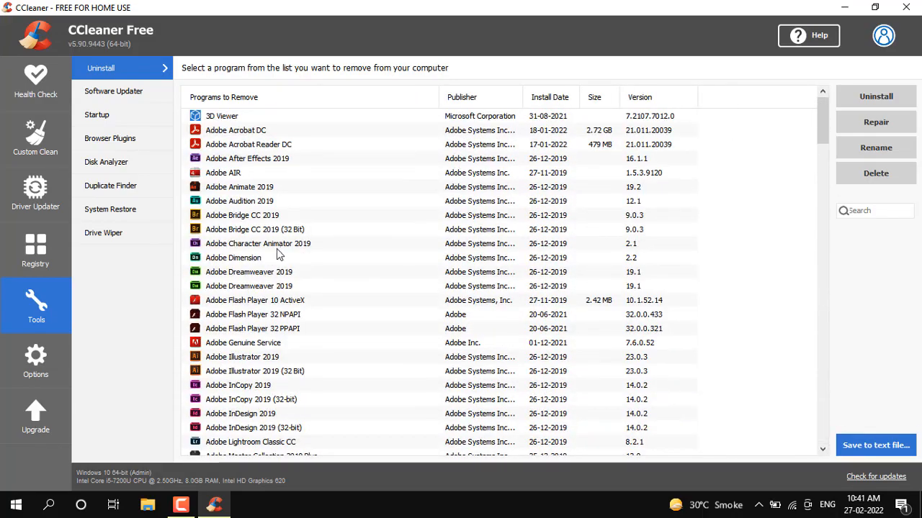
{"action": "left_click", "coordinate": [102, 91]}
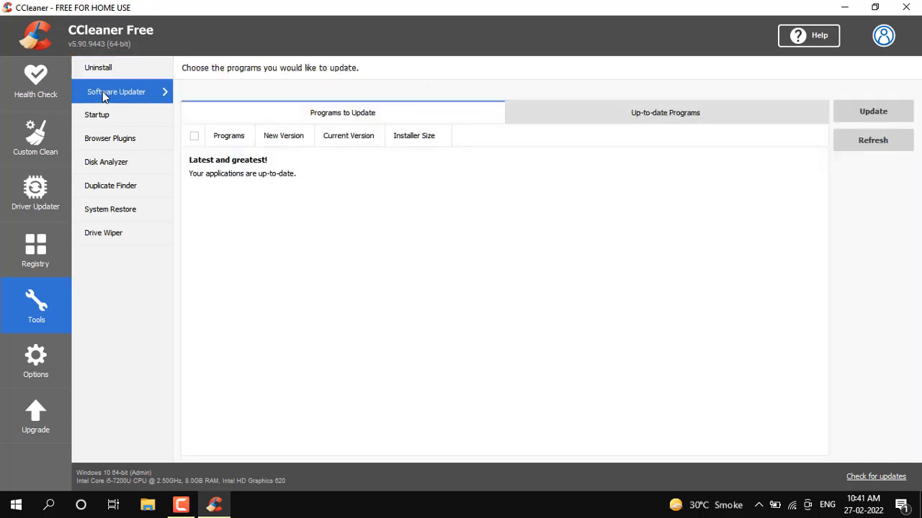
{"action": "left_click", "coordinate": [618, 115]}
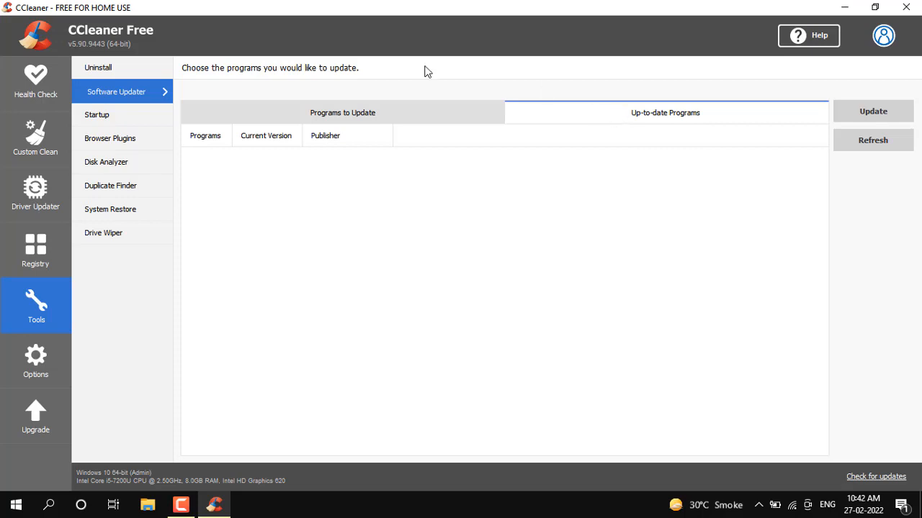
- Examine the Startup tool's Windows, Scheduled Tasks, Context Menu and Windows Services lists, ending on the Windows list
{"action": "left_click", "coordinate": [117, 121]}
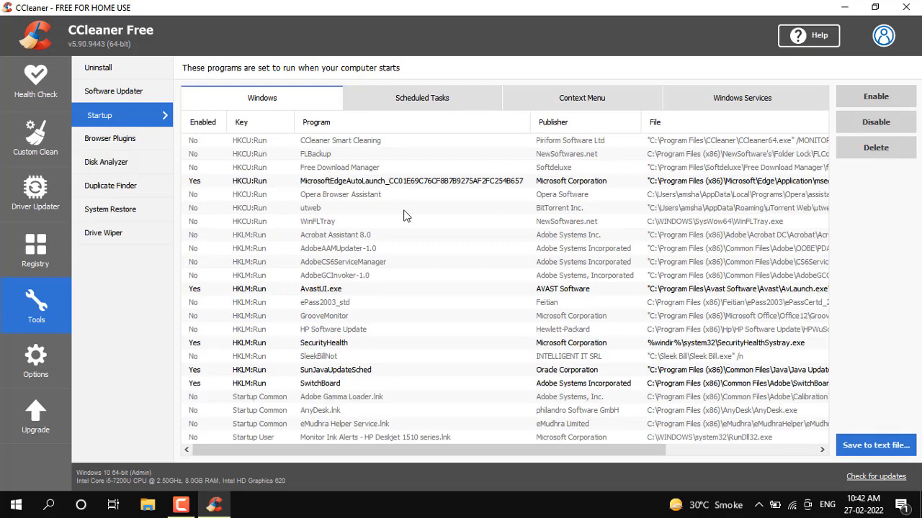
{"action": "left_click", "coordinate": [421, 108]}
{"action": "scroll", "coordinate": [442, 221], "scroll_direction": "down", "scroll_amount": 1}
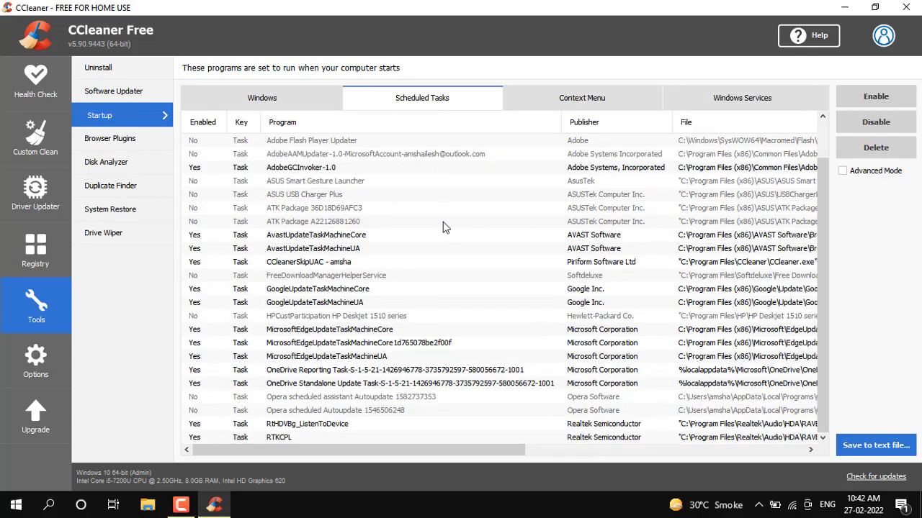
{"action": "left_click", "coordinate": [572, 100]}
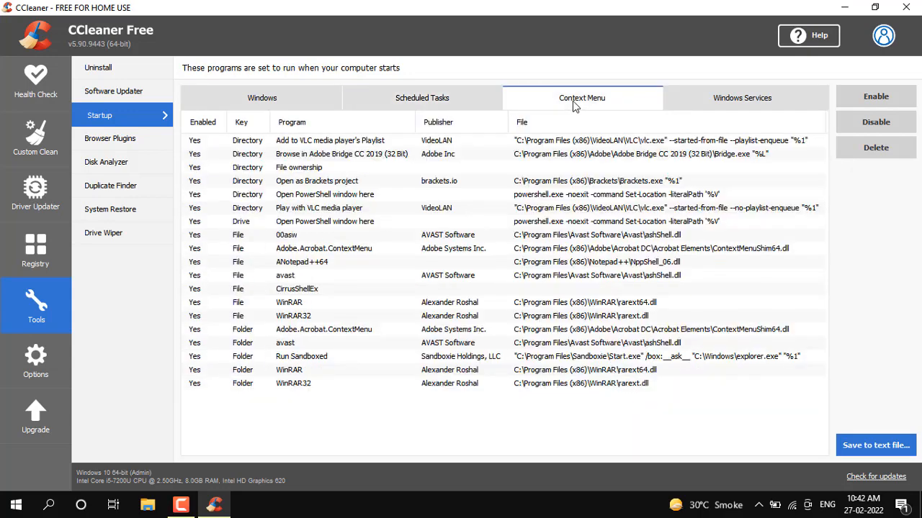
{"action": "left_click", "coordinate": [712, 102]}
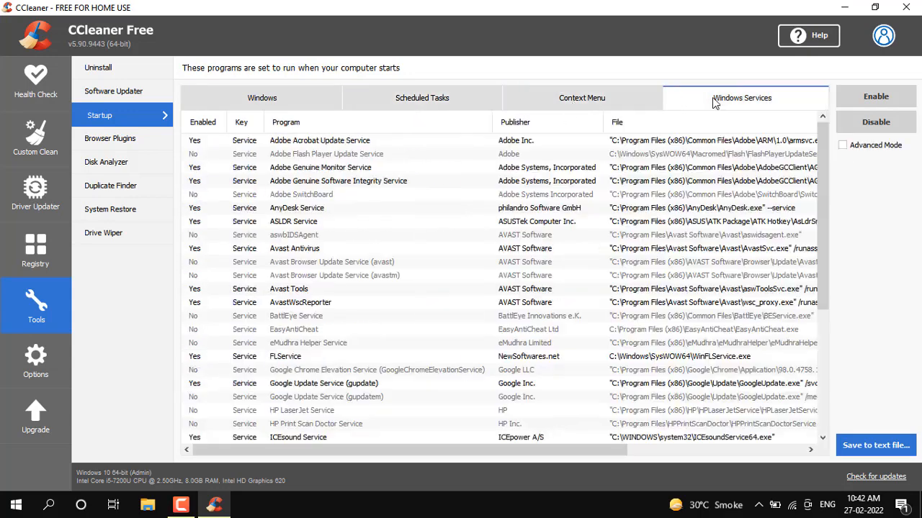
{"action": "left_click", "coordinate": [292, 98]}
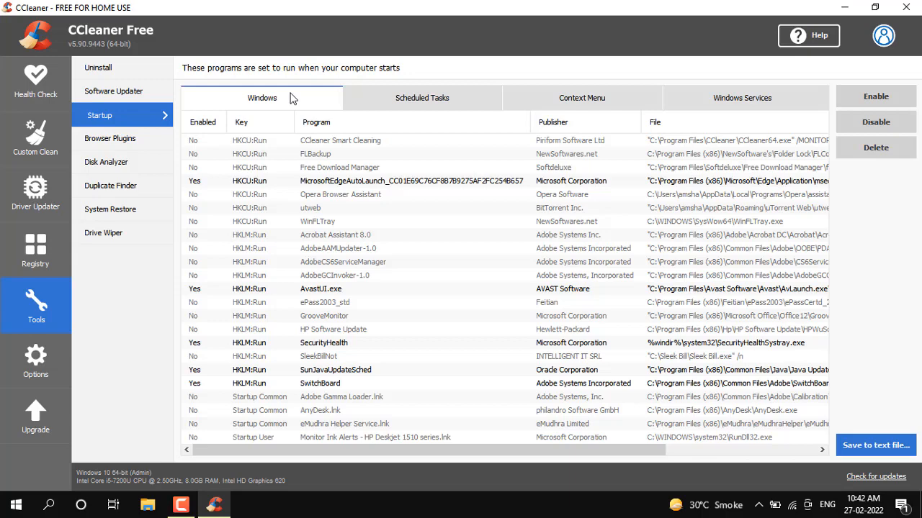
- View the Browser Plugins, Disk Analyzer, Duplicate Finder, System Restore and Drive Wiper tools in turn
{"action": "left_click", "coordinate": [150, 140]}
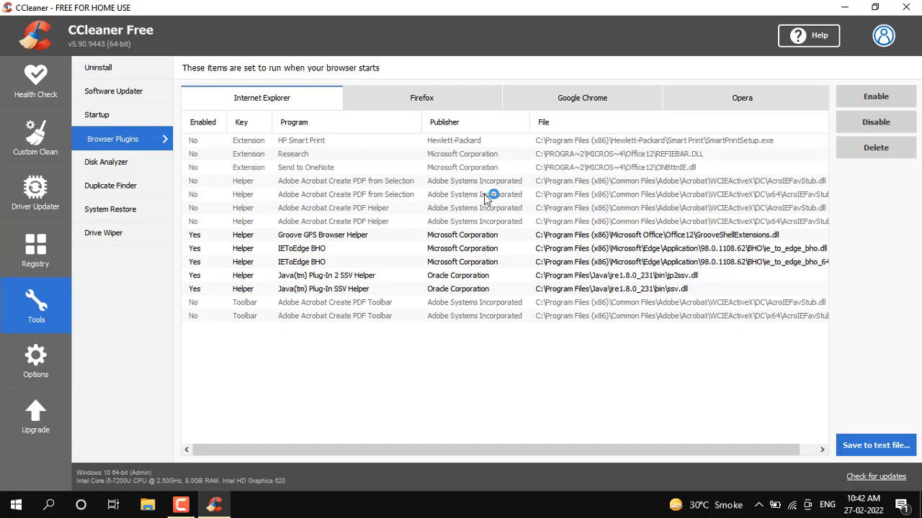
{"action": "left_click", "coordinate": [104, 164]}
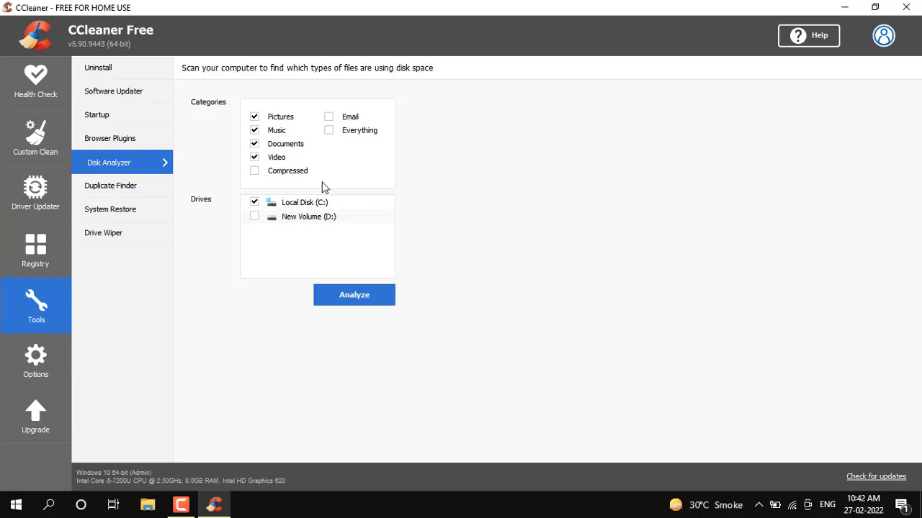
{"action": "left_click", "coordinate": [132, 194]}
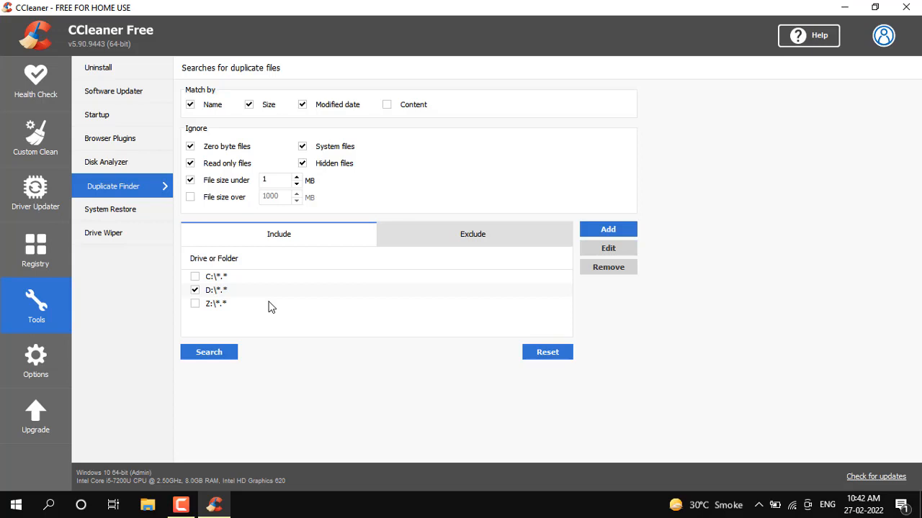
{"action": "left_click", "coordinate": [148, 218]}
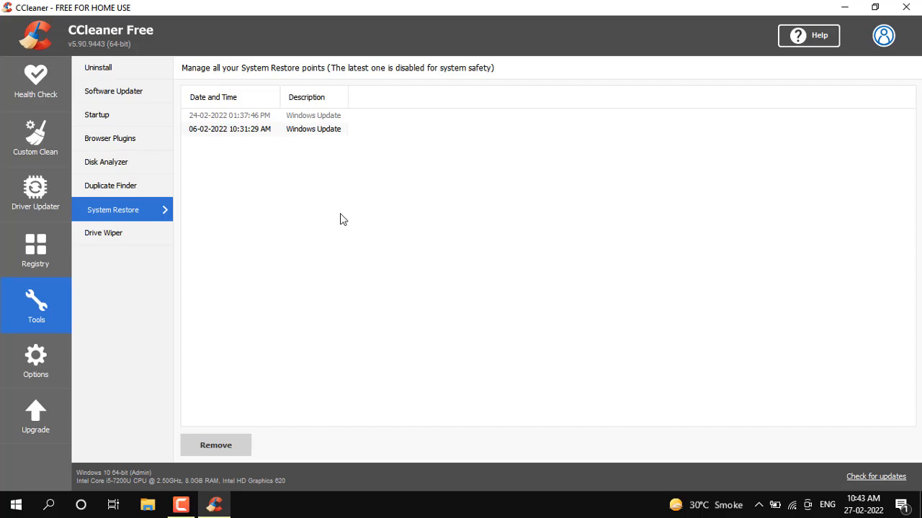
{"action": "left_click", "coordinate": [134, 233]}
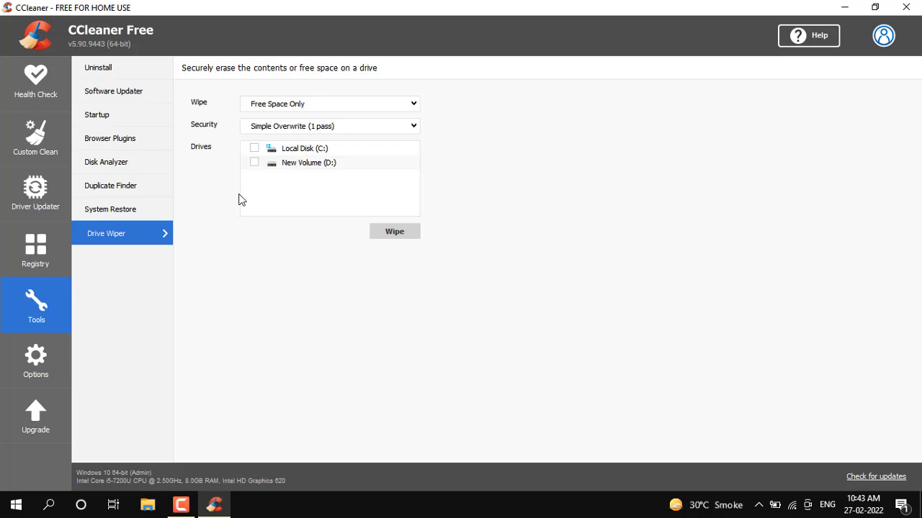
- View the Options section and open the Upgrade section
{"action": "left_click", "coordinate": [40, 360]}
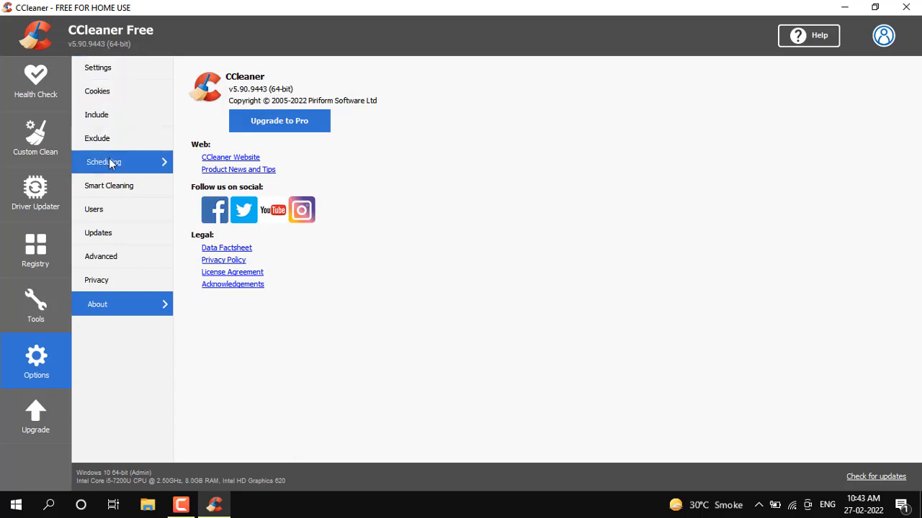
{"action": "left_click", "coordinate": [45, 414]}
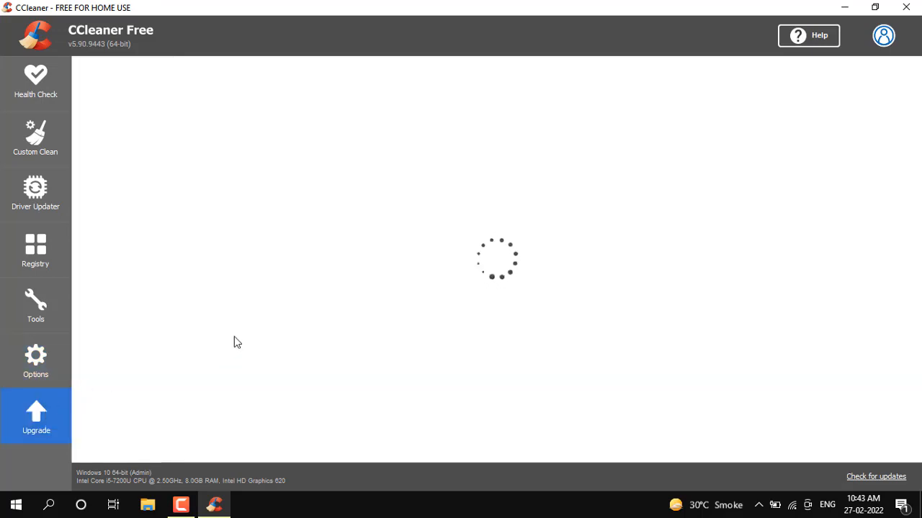